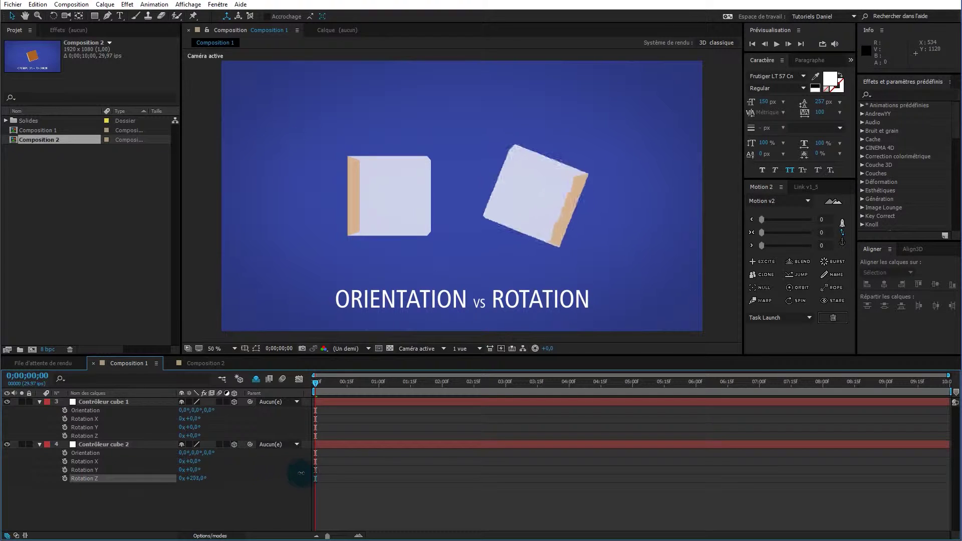
Undo the Z rotation of Contrôleur cube 2, try its Rotation Z and Rotation X separately, and undo each test.
key("ctrl+z")
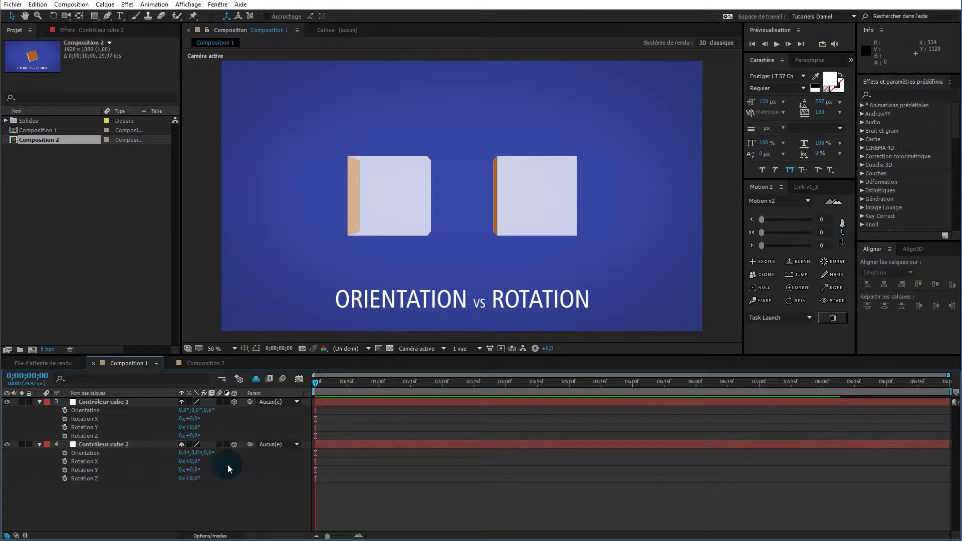
mouse_move(194, 474)
left_mouse_down()
mouse_move(257, 470)
mouse_move(199, 475)
left_mouse_up()
key("ctrl+z")
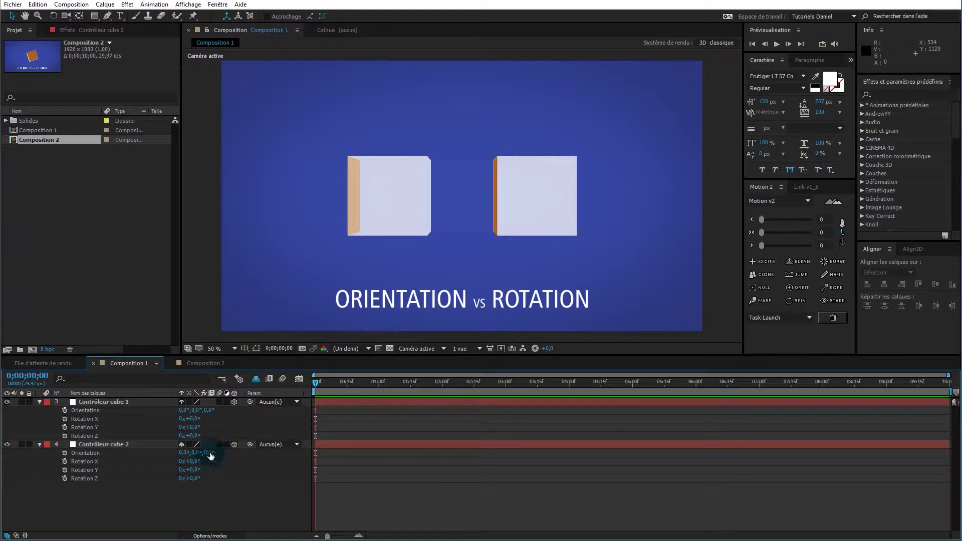
mouse_move(196, 463)
left_mouse_down()
mouse_move(269, 457)
mouse_move(215, 468)
left_mouse_up()
key("ctrl+z")
Try an X Orientation of 200° on Contrôleur cube 1 and an X Rotation on Contrôleur cube 2, and undo both.
left_click(83, 410)
left_click(89, 410)
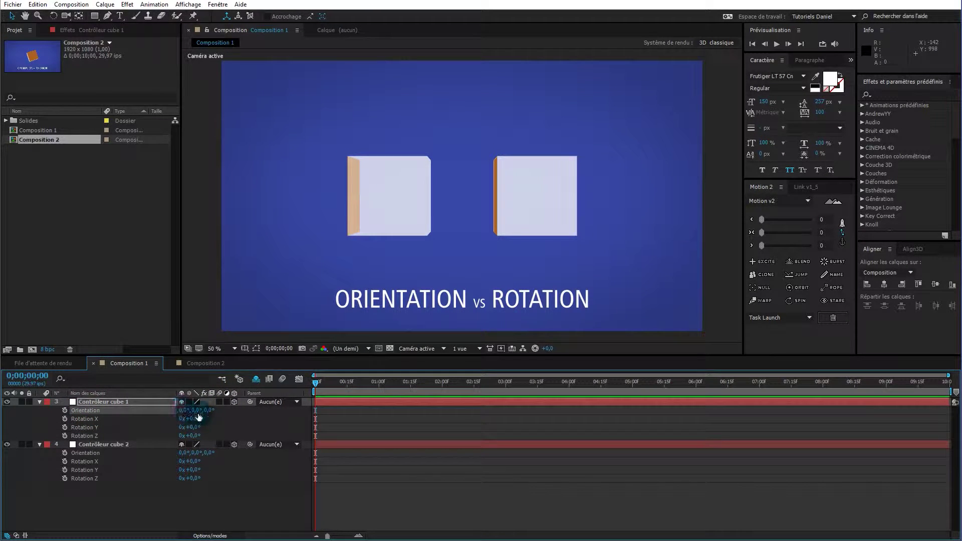
left_click_drag(182, 415, 266, 396)
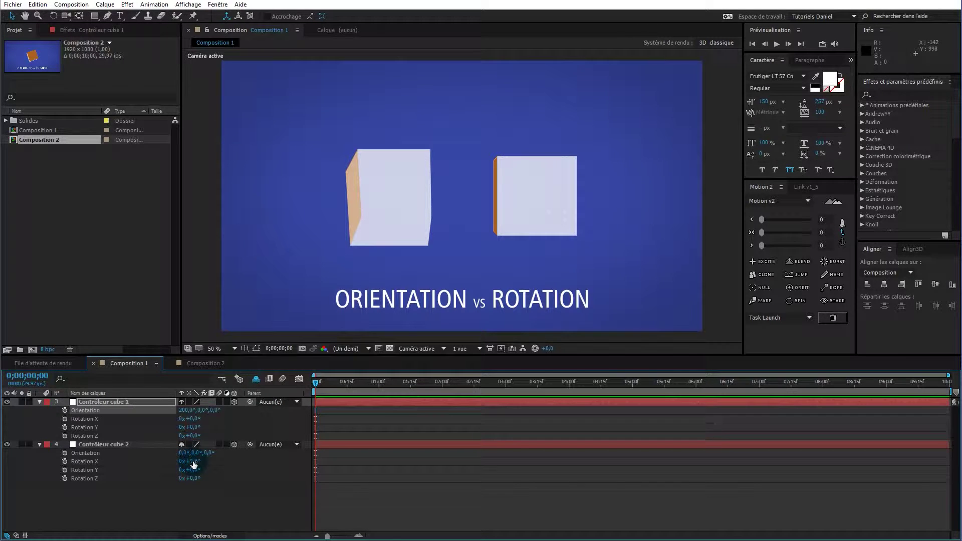
left_click_drag(194, 464, 243, 454)
key("ctrl+z")
key("ctrl+z")
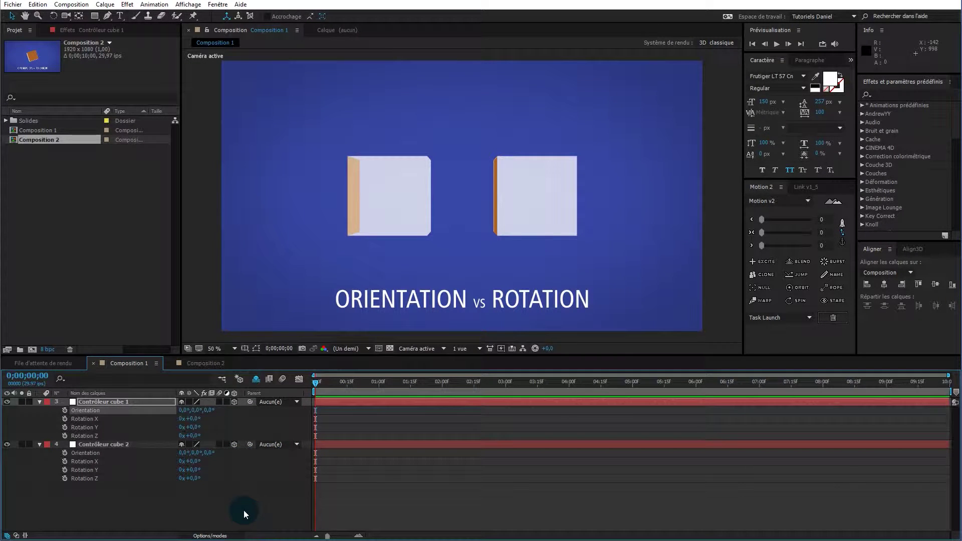
Add starting keyframes at 0;00;00;15 for the Orientation of Contrôleur cube 1 and the Rotation Z of Contrôleur cube 2.
left_click_drag(323, 389, 347, 386)
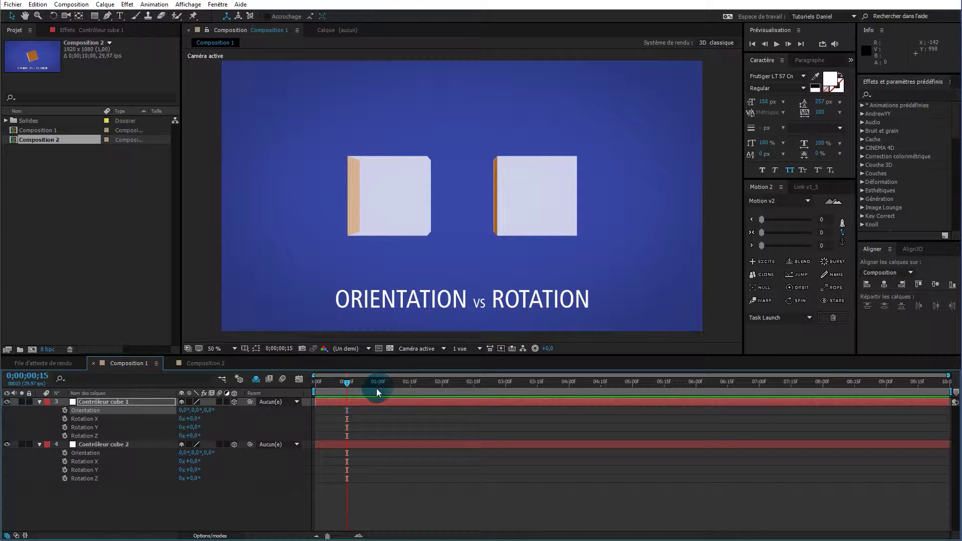
left_click(65, 411)
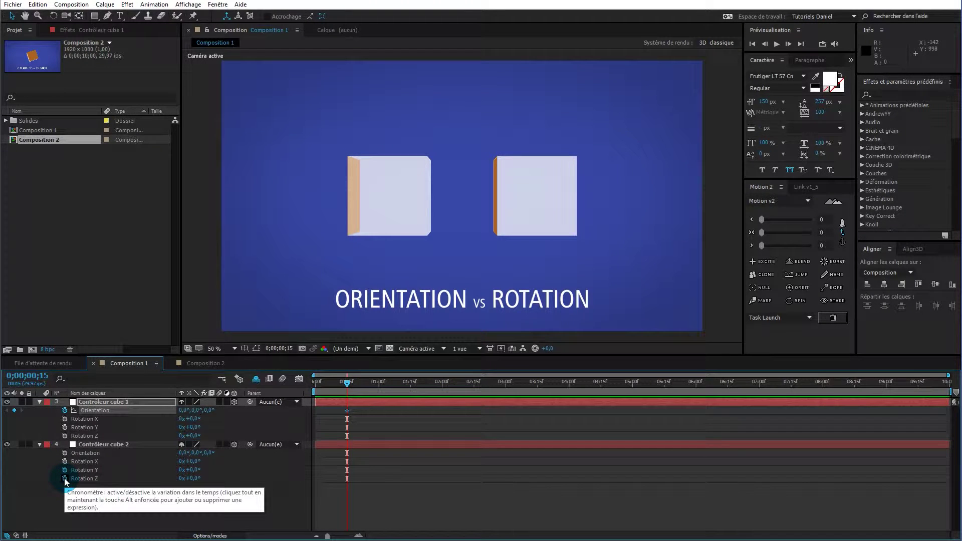
left_click(94, 495)
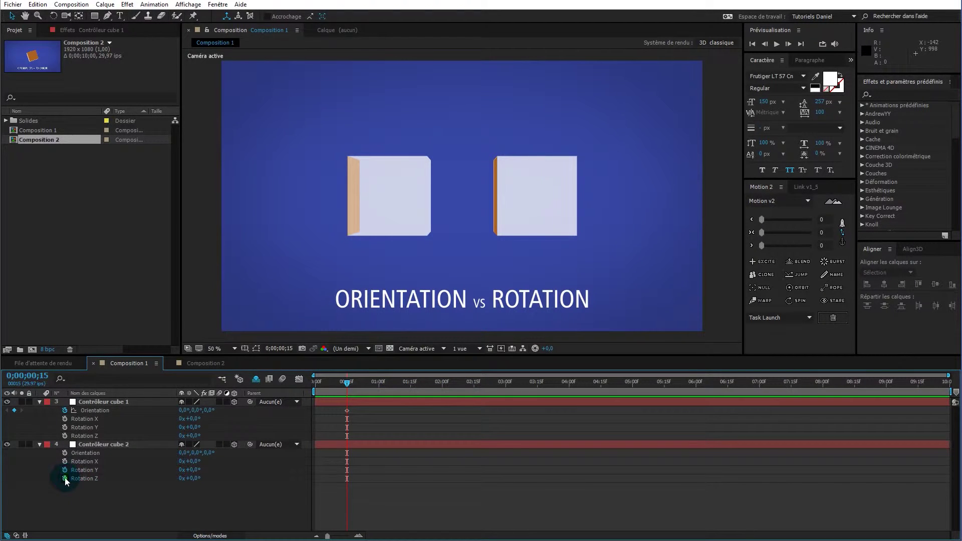
left_click(64, 478)
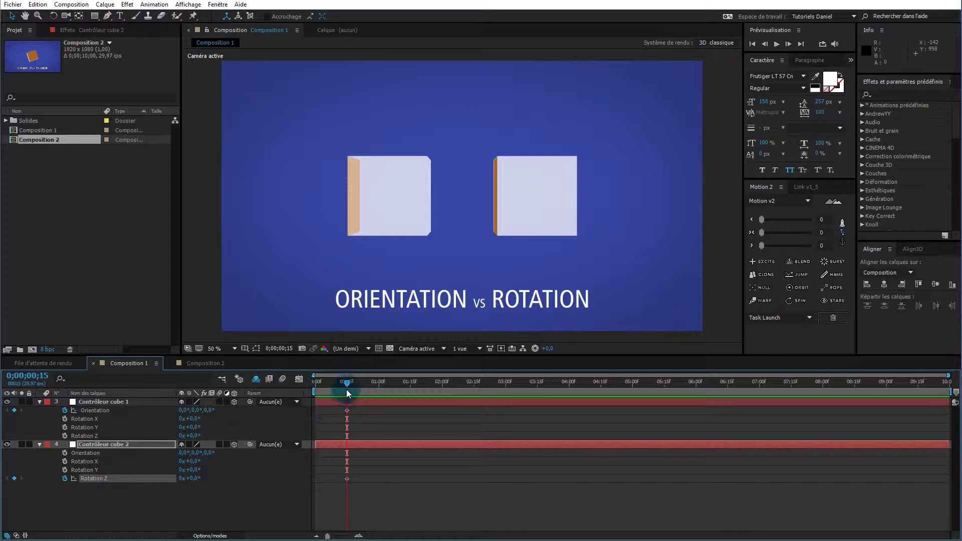
At 0;00;01;15, set the Z Orientation of Contrôleur cube 1 and the Rotation Z of Contrôleur cube 2 to 180°.
left_click(412, 390)
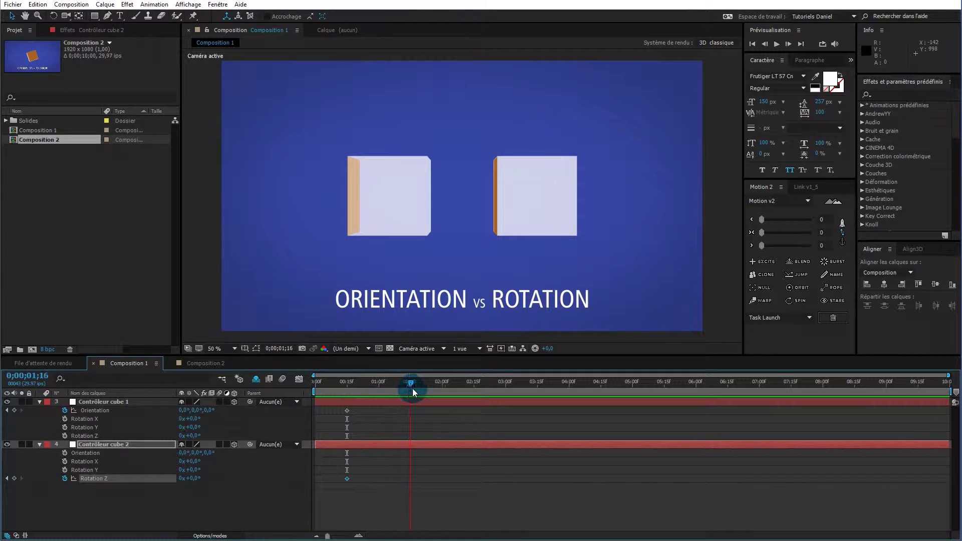
left_click_drag(412, 390, 411, 391)
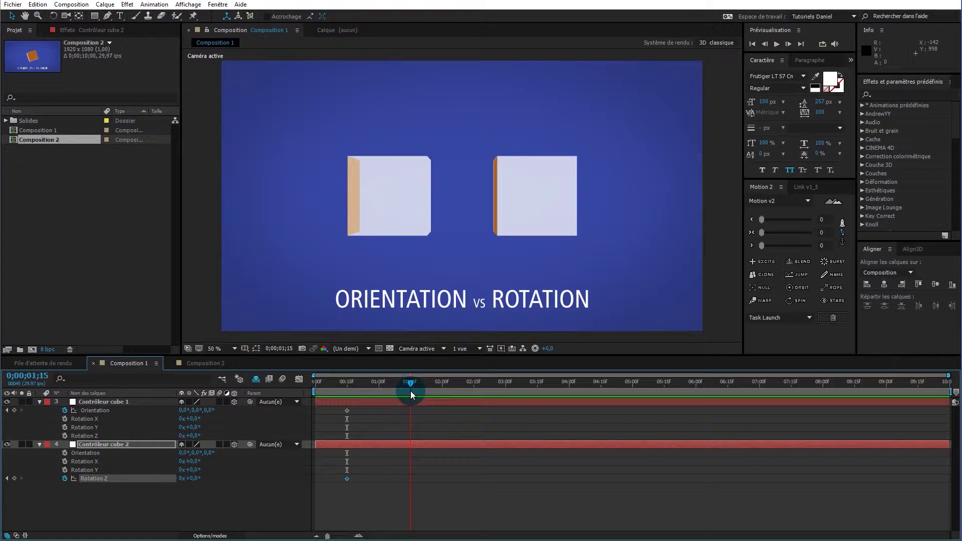
left_click(209, 411)
type("180")
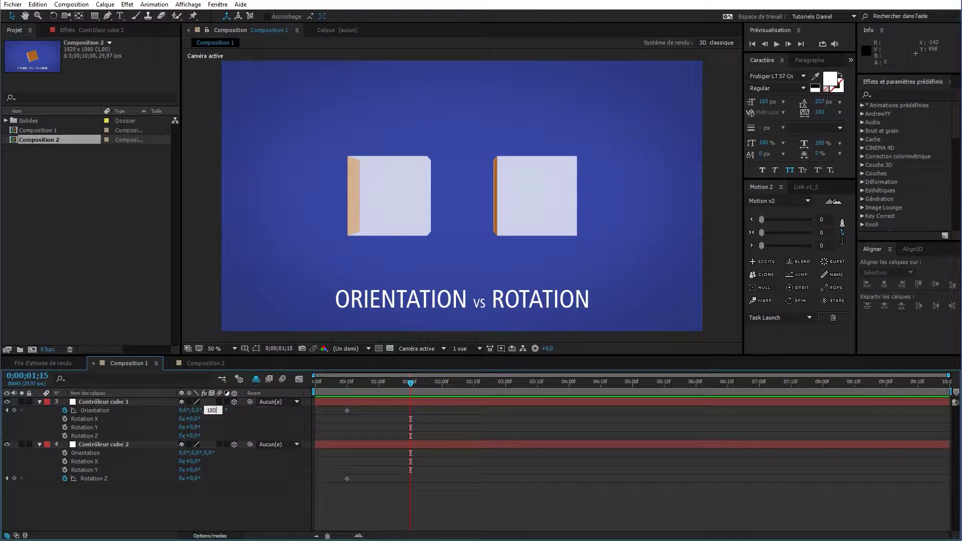
left_click(232, 417)
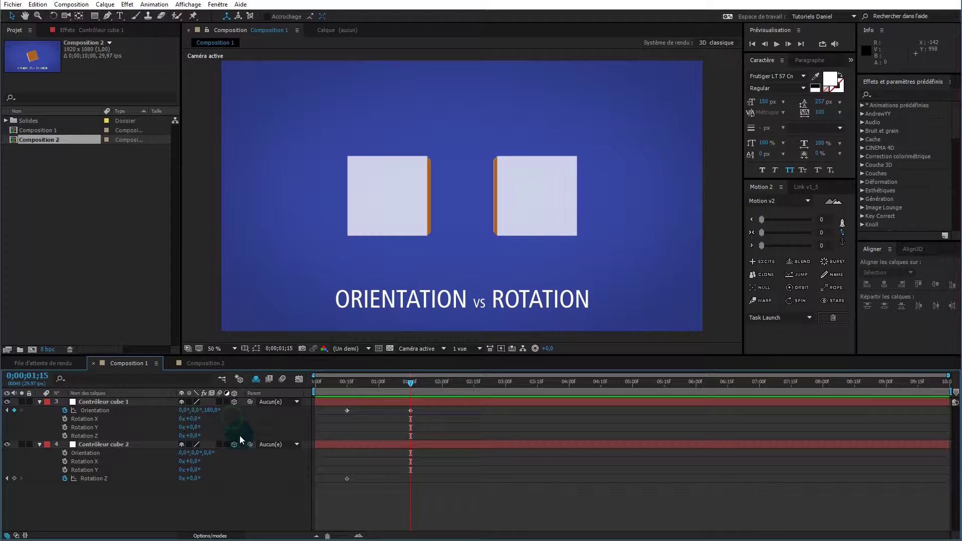
left_click(193, 479)
type("180")
key("Return")
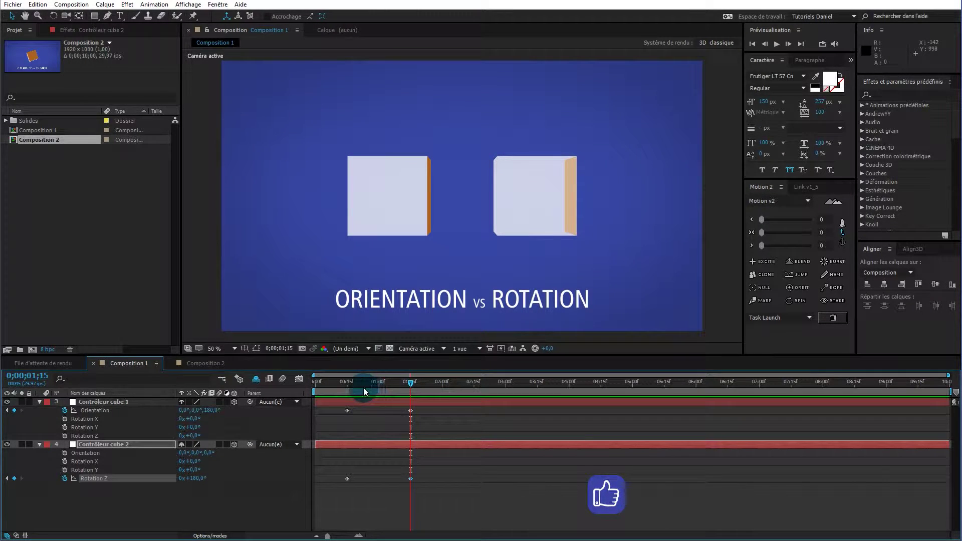
Scrub through the start of the animation to compare how both cubes turn between their keyframes, and clear the selection.
left_click(317, 385)
left_click_drag(319, 386, 348, 400)
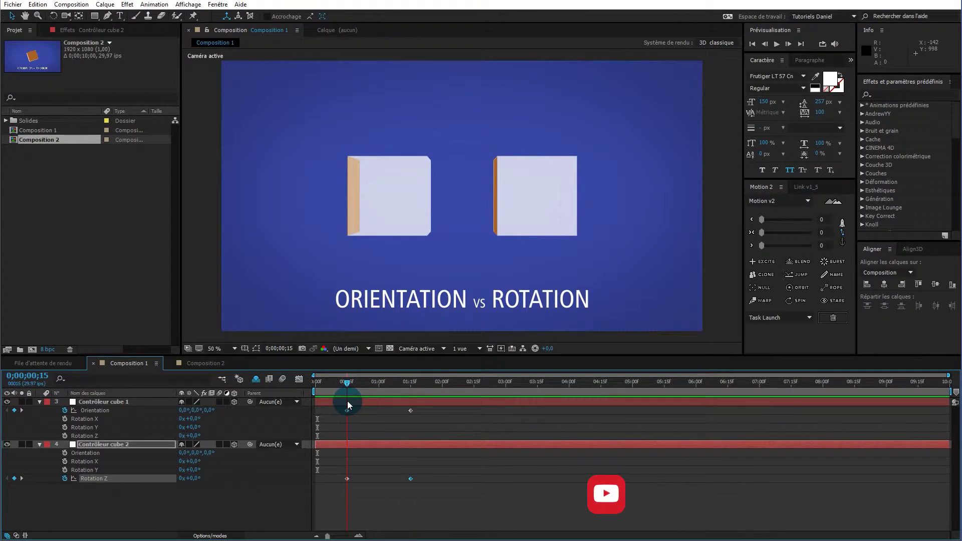
key("F2")
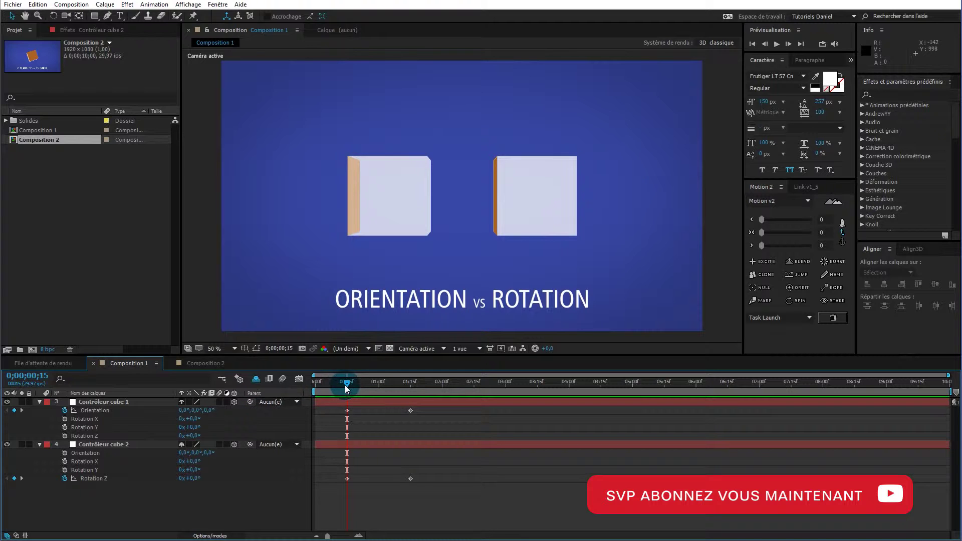
left_click_drag(348, 383, 347, 409)
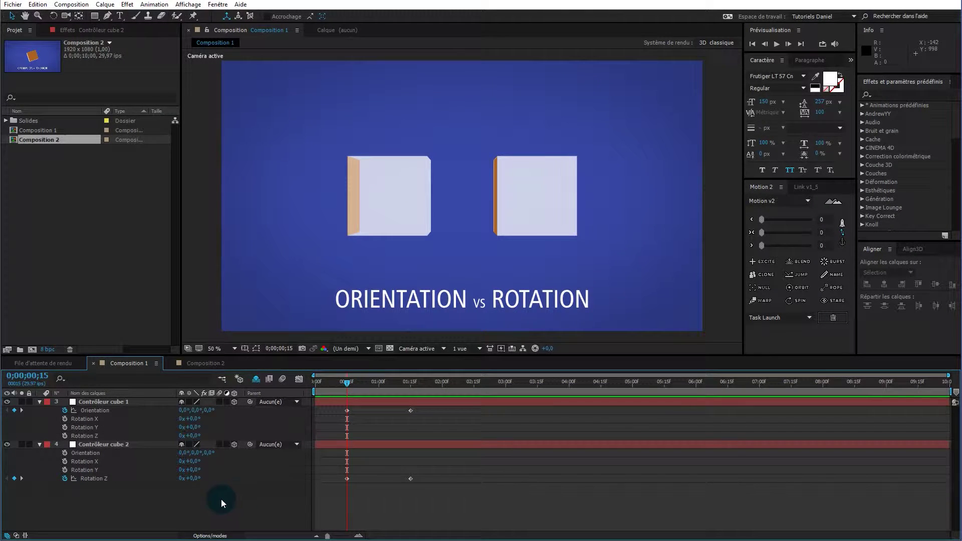
Delete the Orientation and Rotation Z keyframes at 0;00;01;15 on both cube controllers.
mouse_move(377, 380)
left_mouse_down()
mouse_move(411, 383)
mouse_move(384, 488)
mouse_move(394, 492)
left_mouse_up()
left_click(432, 405)
key("Delete")
left_click(213, 421)
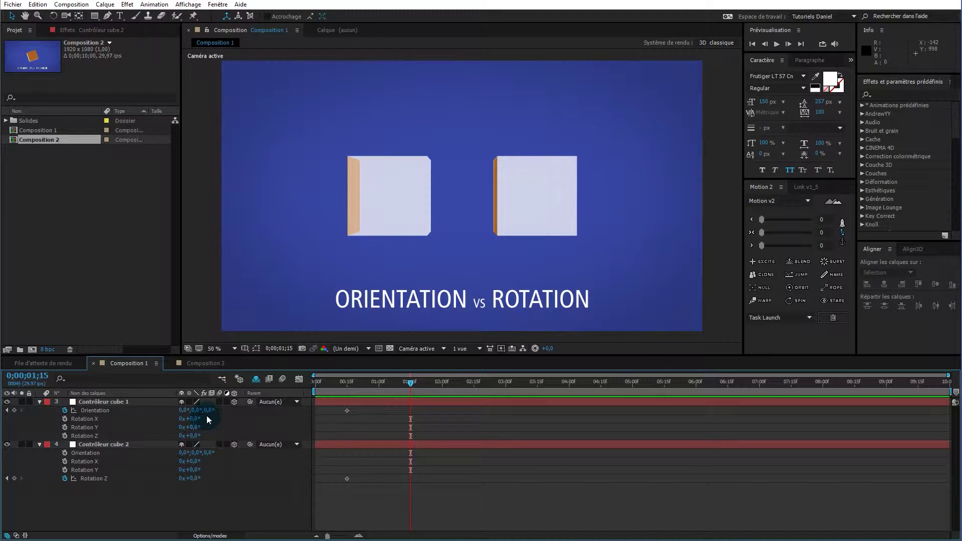
At 0;00;01;15, set the Z Orientation of Contrôleur cube 1 and the Rotation Z of Contrôleur cube 2 to 270°.
left_click(208, 410)
type("270")
key("Return")
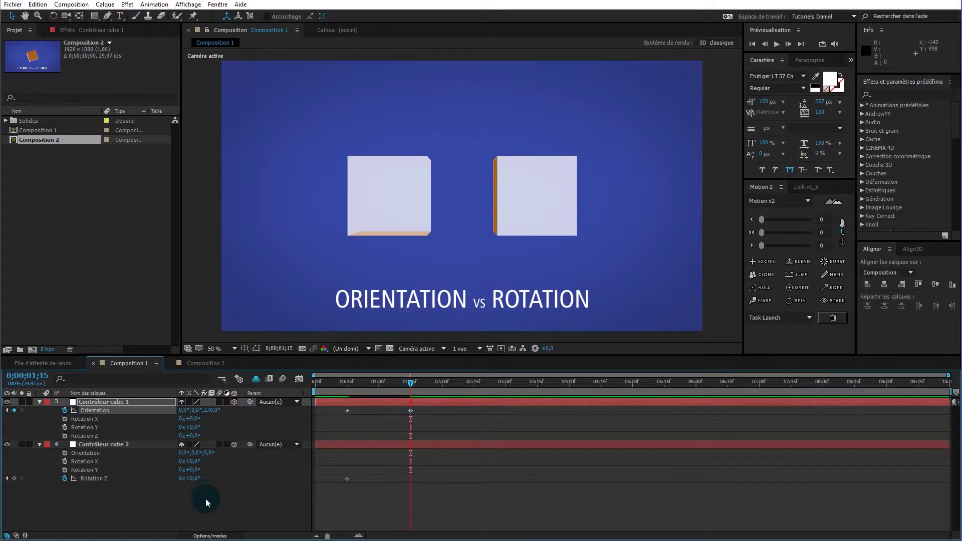
left_click_drag(190, 479, 224, 499)
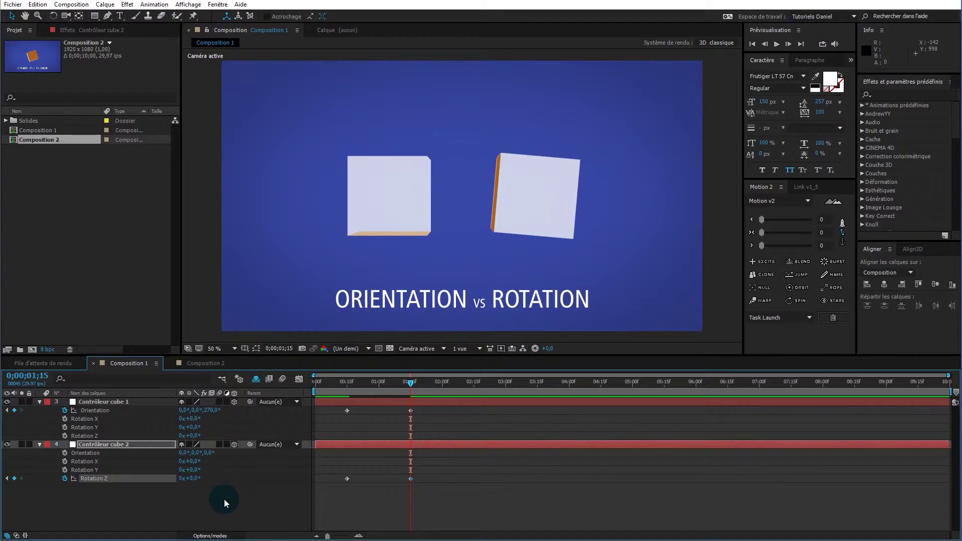
left_click(194, 478)
type("270")
key("Return")
left_click(391, 250)
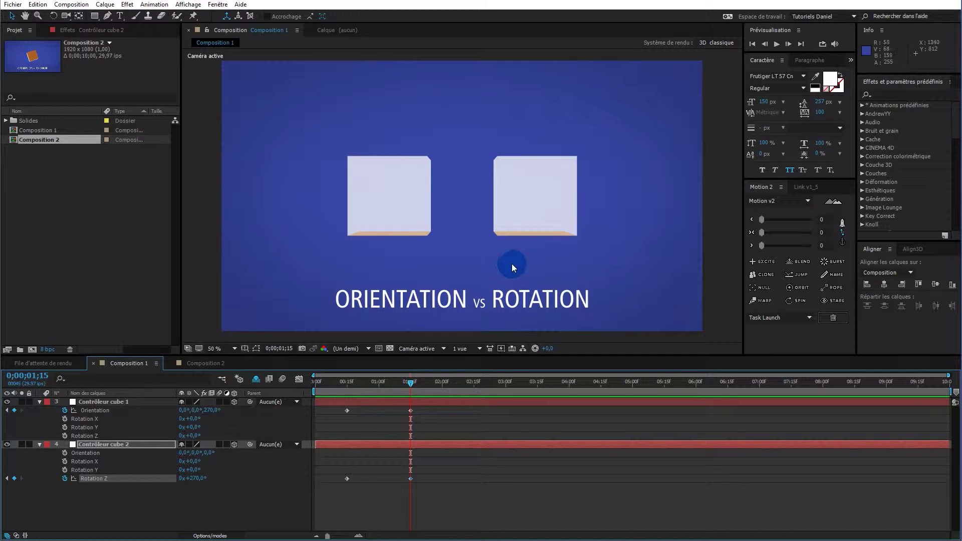
Scrub back and forth between 0;00;00;15 and 0;00;01;15 to compare the rotation direction of the two cubes.
left_click(322, 383)
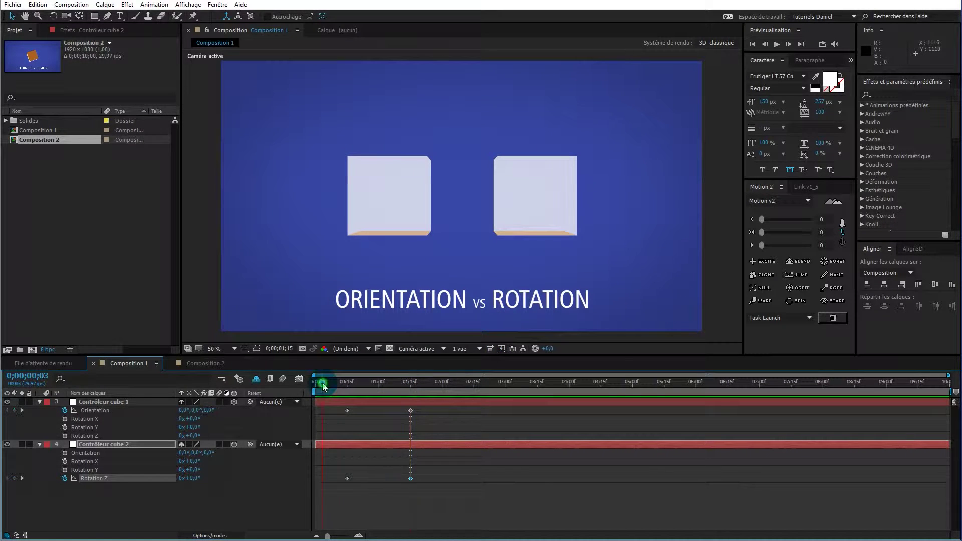
left_click_drag(322, 384, 412, 419)
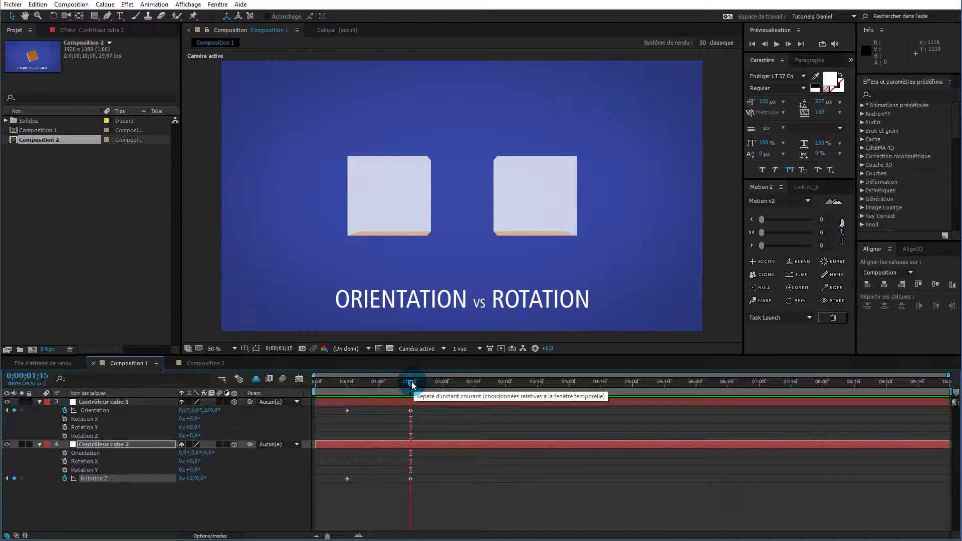
left_click_drag(412, 384, 345, 426)
left_click(240, 509)
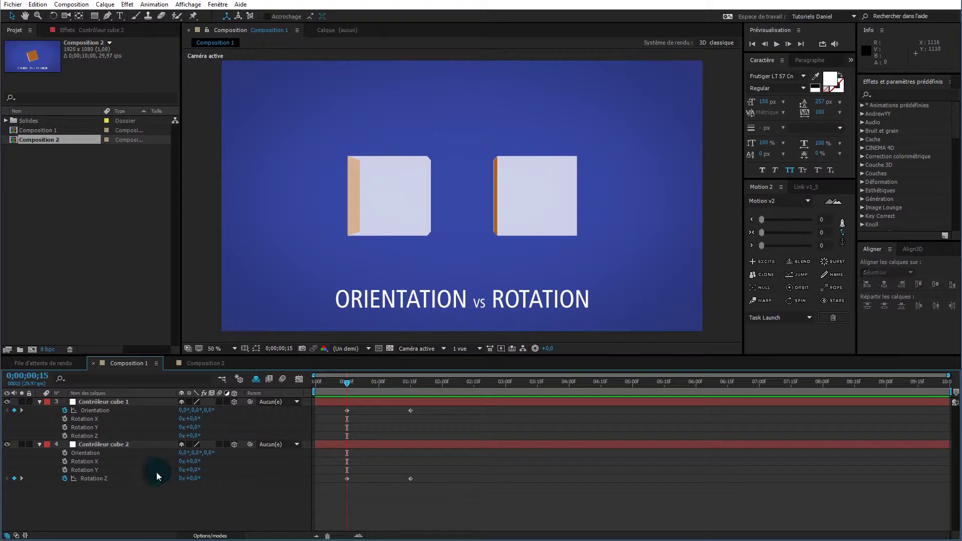
Show the layer controls of Contrôleur cube 1 in the composition view and activate the Rotation tool set to Orientation.
left_click(113, 403)
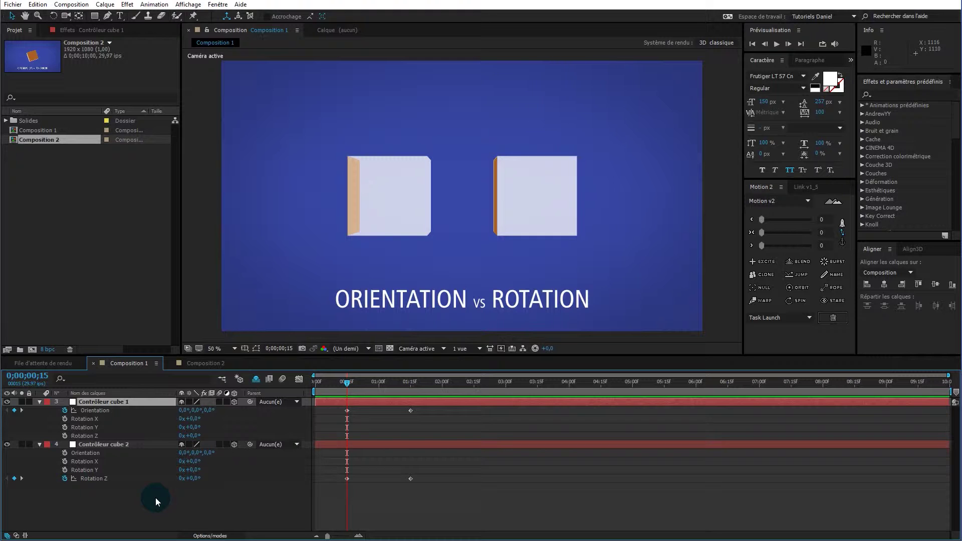
key("ctrl+shift+h")
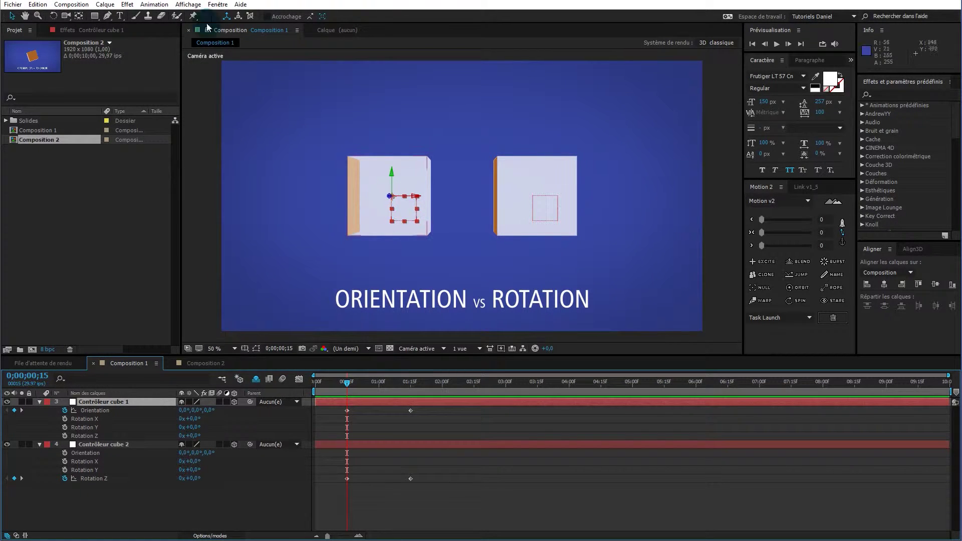
left_click(54, 17)
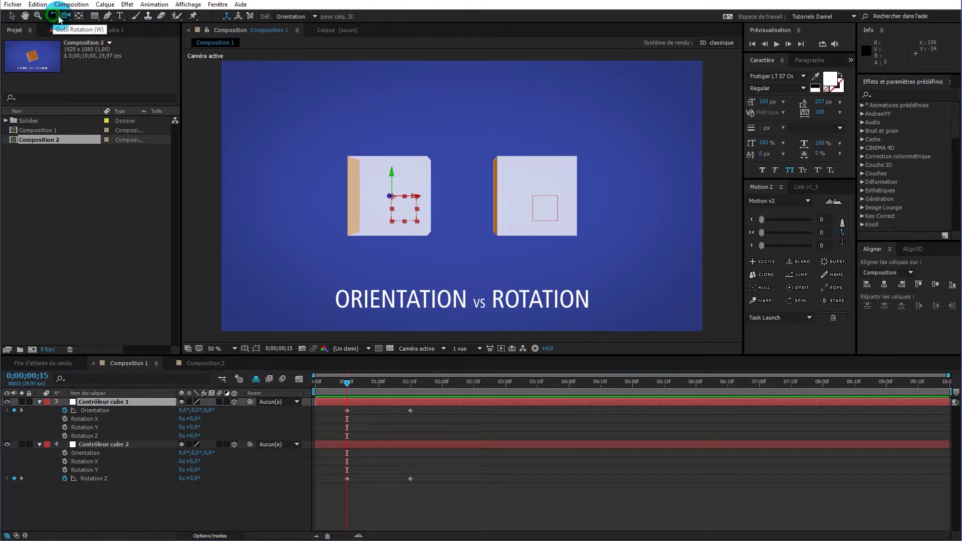
Try turning Contrôleur cube 1 freely on all axes with the Rotation tool, and undo the orientation change.
mouse_move(404, 209)
left_mouse_down()
mouse_move(417, 210)
mouse_move(394, 201)
mouse_move(394, 216)
mouse_move(420, 200)
mouse_move(392, 217)
mouse_move(399, 208)
left_mouse_up()
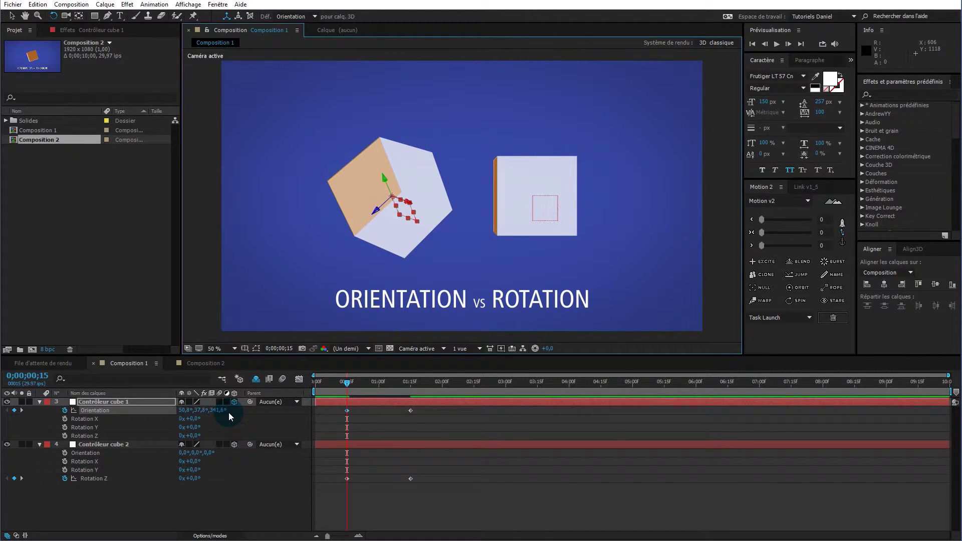
left_click_drag(396, 212, 406, 211)
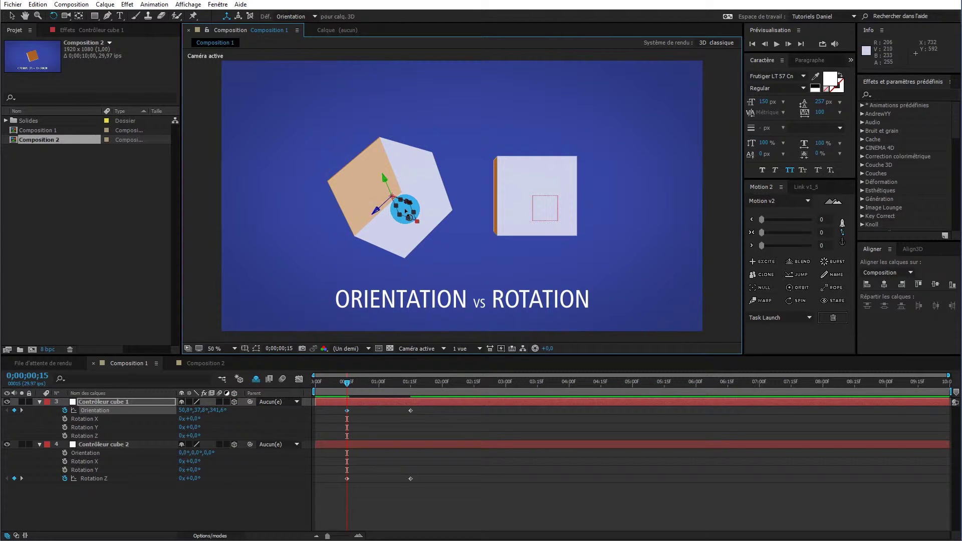
left_click_drag(406, 211, 403, 211)
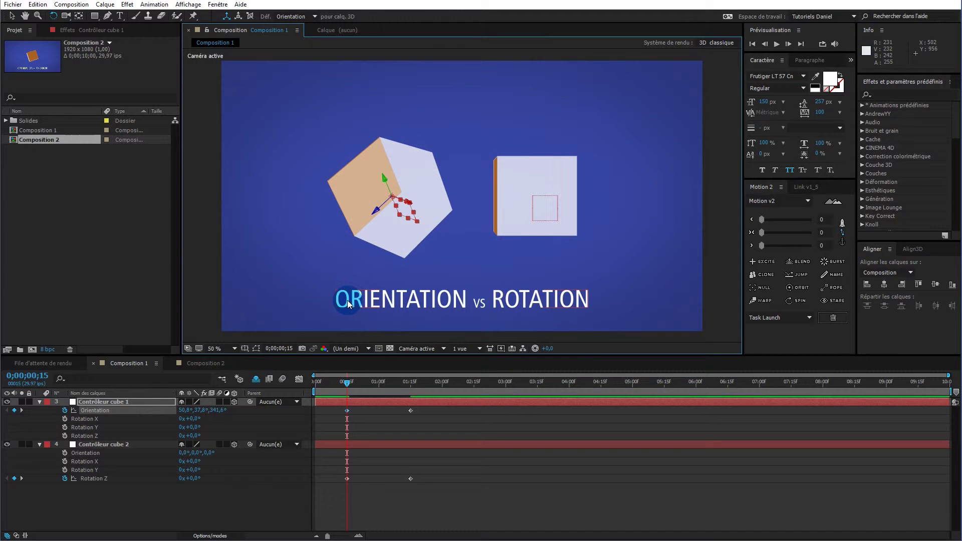
key("ctrl+z")
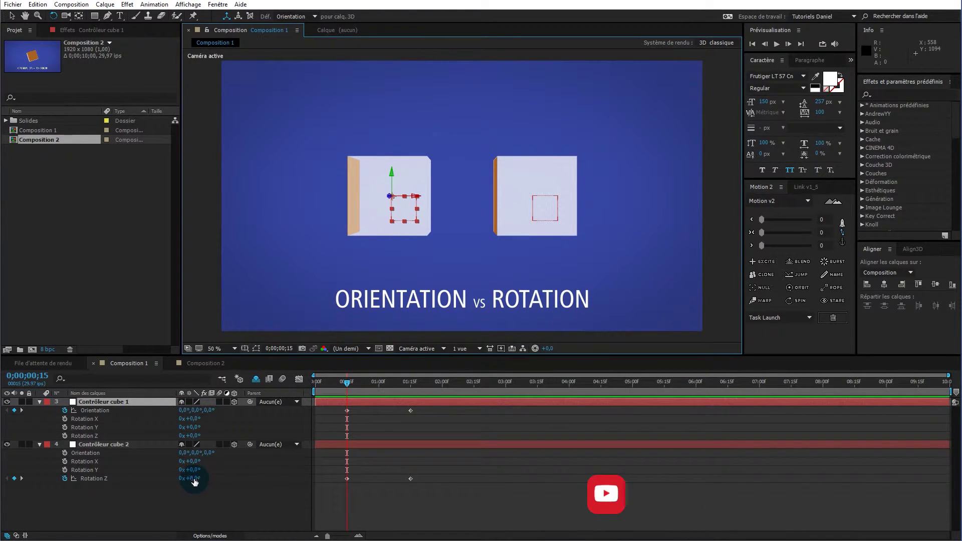
At 0;00;01;15, set the Rotation Z of Contrôleur cube 2 to 3x+270° and scrub the animation from 0;00;00;15 to compare both cubes.
left_click_drag(404, 388, 410, 383)
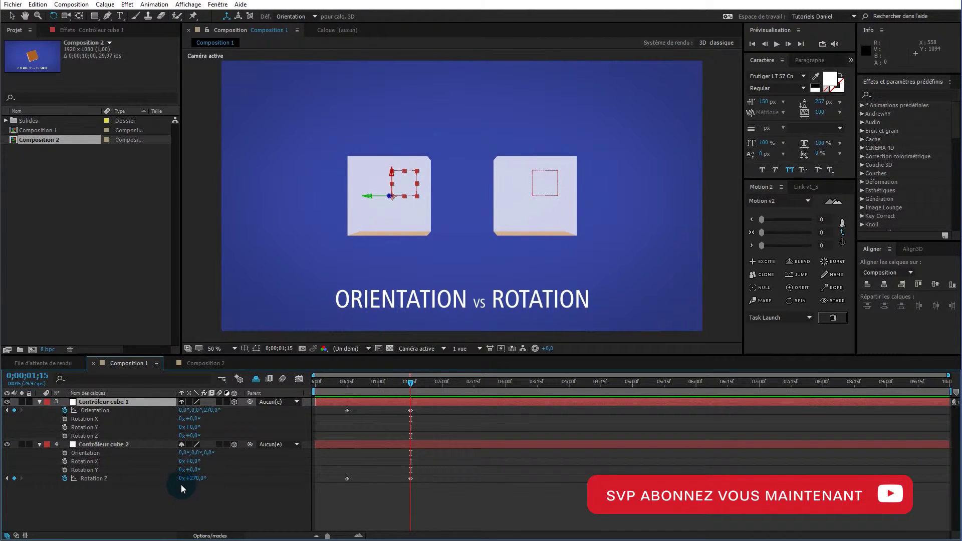
left_click_drag(198, 479, 278, 494)
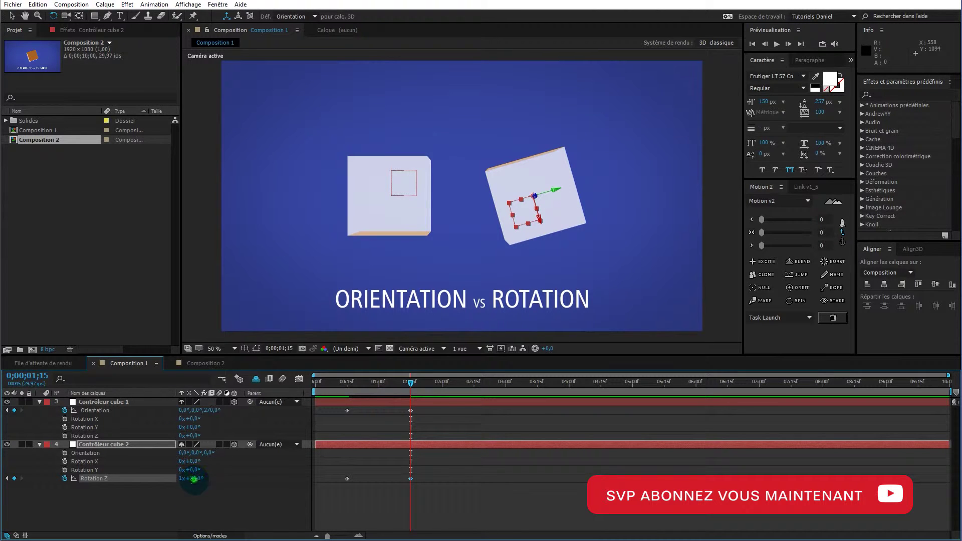
left_click_drag(193, 478, 562, 487)
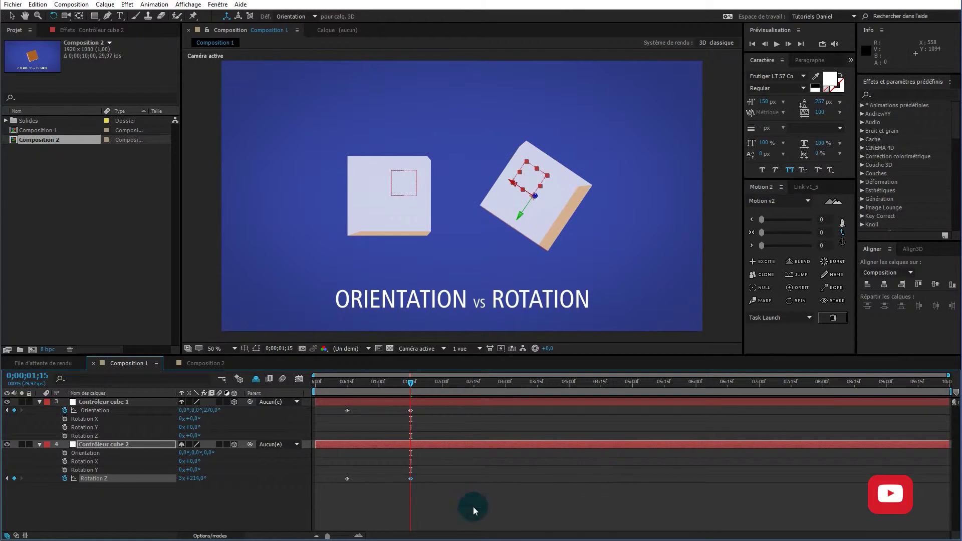
left_click(193, 479)
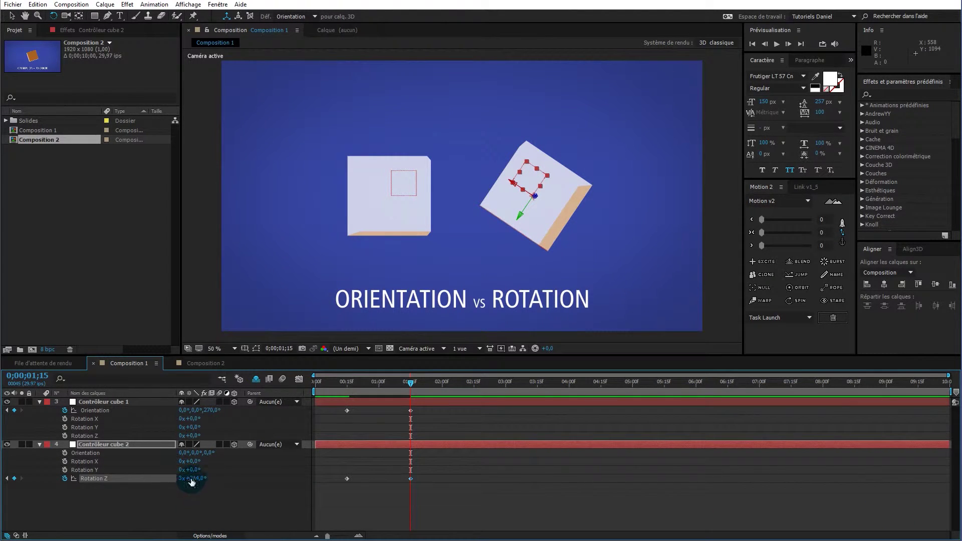
type("270")
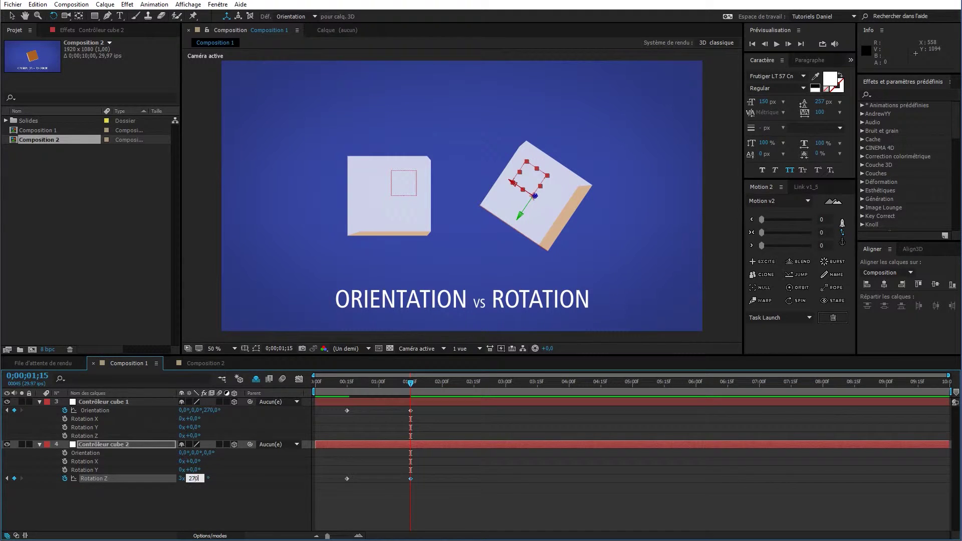
key("Return")
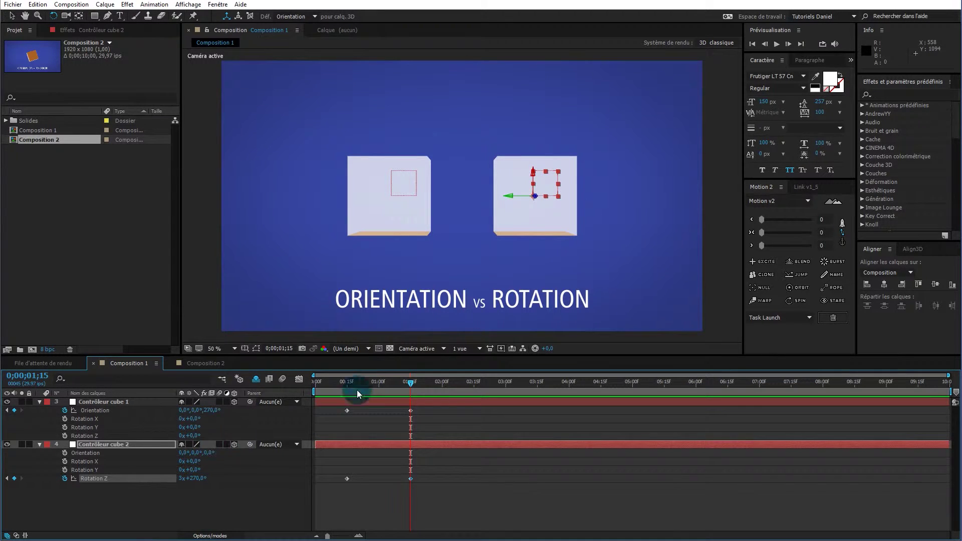
left_click_drag(339, 382, 410, 399)
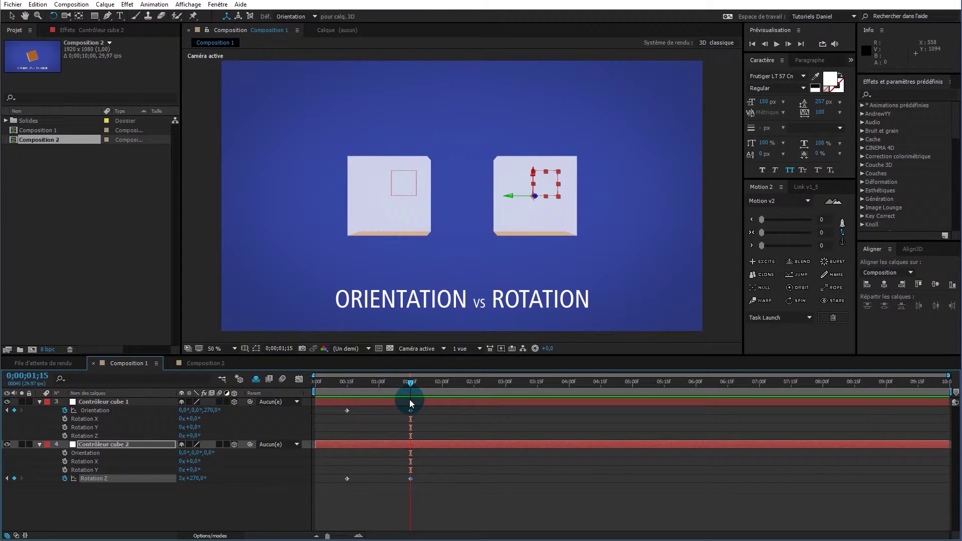
left_click(224, 512)
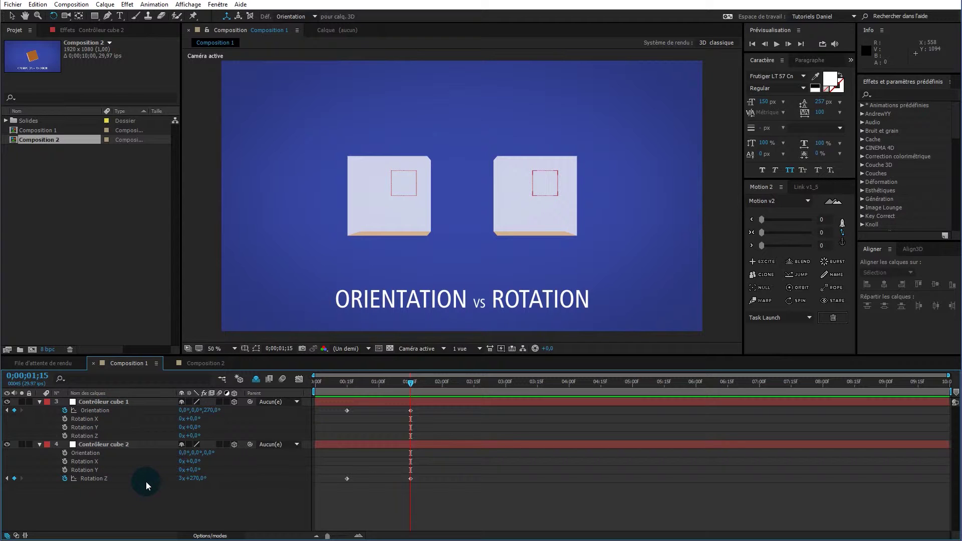
Switch to Composition 2 and preview its cube animation combining the wiggle(2,25) Orientation expression with Rotation keyframes from the start.
left_click(203, 365)
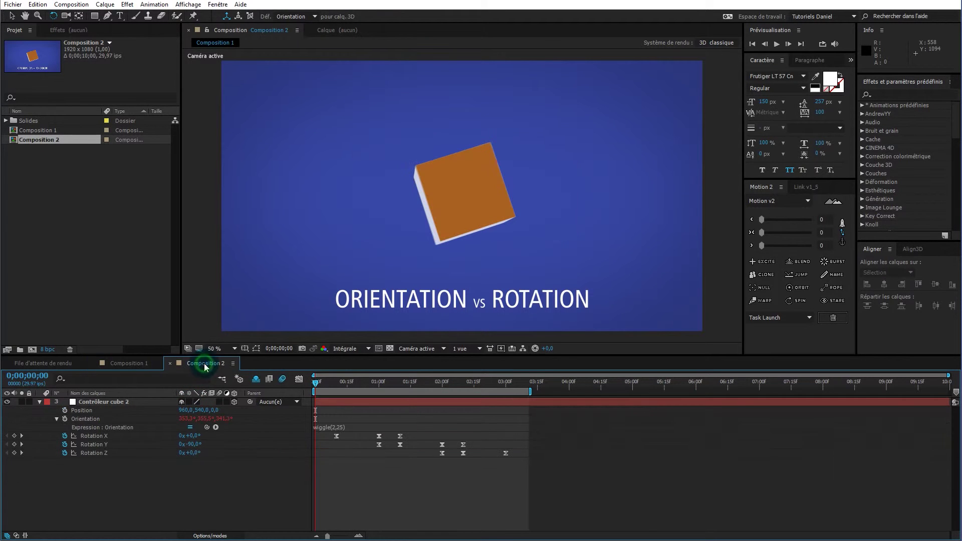
left_click(316, 383)
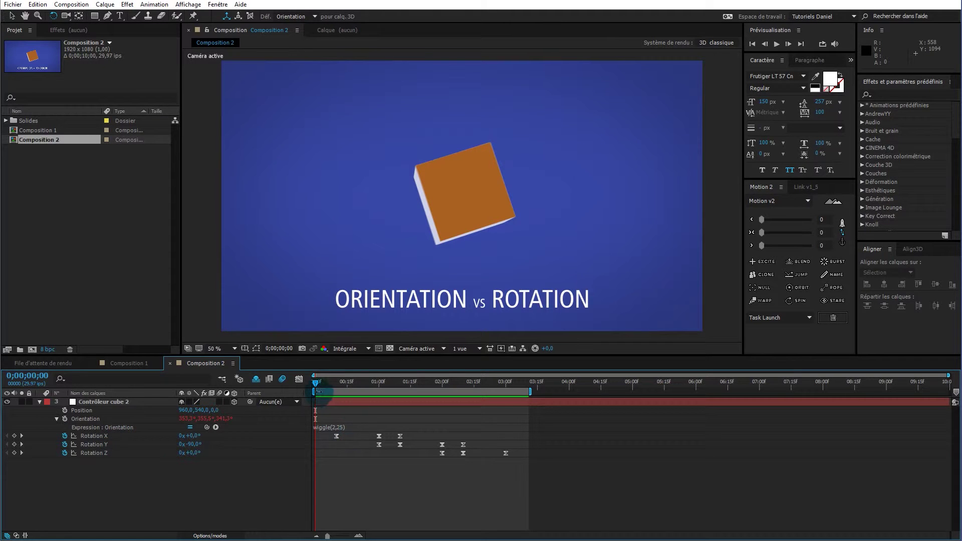
left_click(323, 382)
left_click_drag(329, 382, 296, 382)
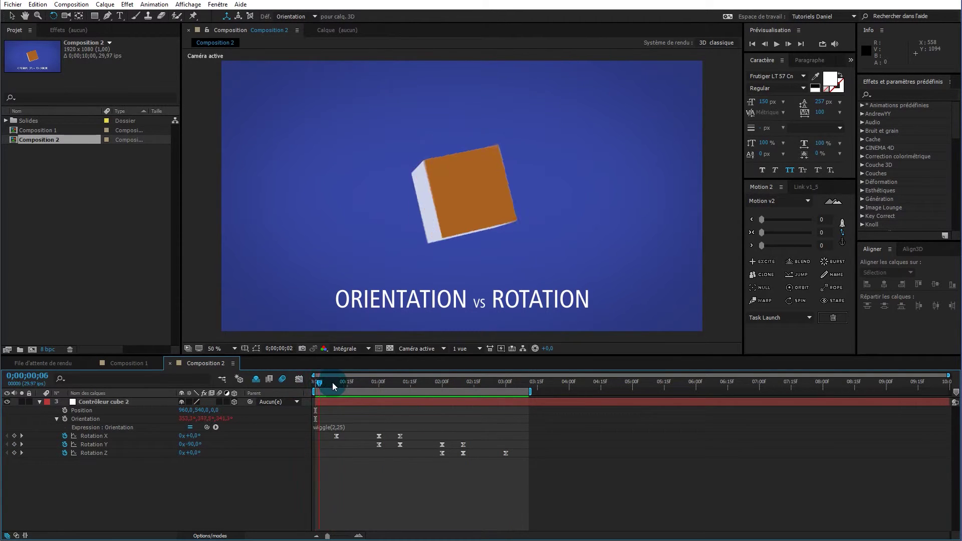
key("space")
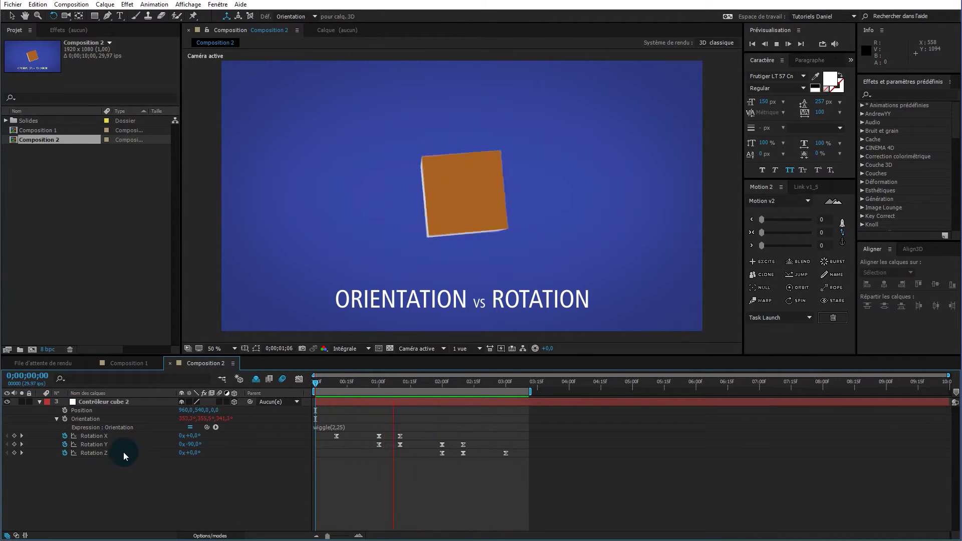
Return to Composition 1 and move the current time to the first keyframes at 0;00;00;15.
left_click(129, 364)
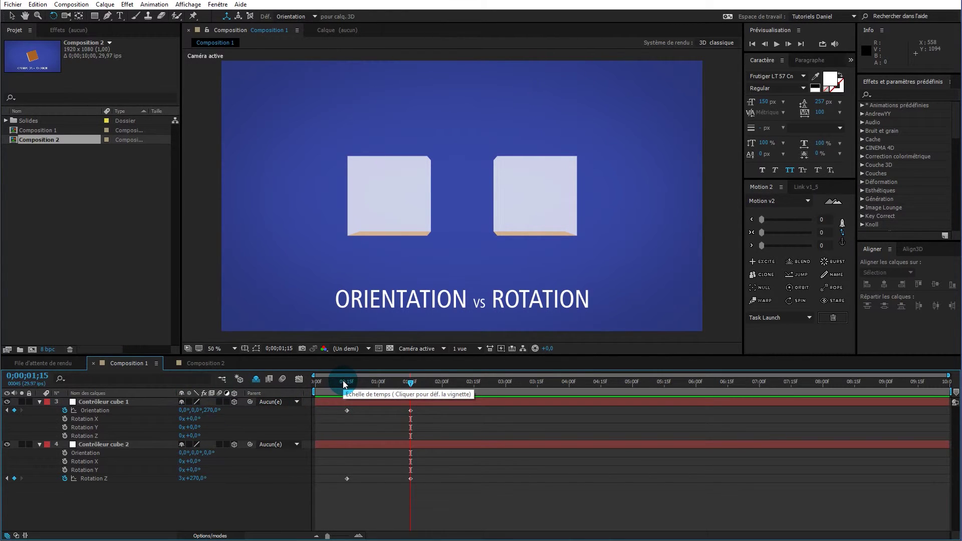
mouse_move(343, 383)
left_mouse_down()
mouse_move(407, 383)
mouse_move(346, 396)
left_mouse_up()
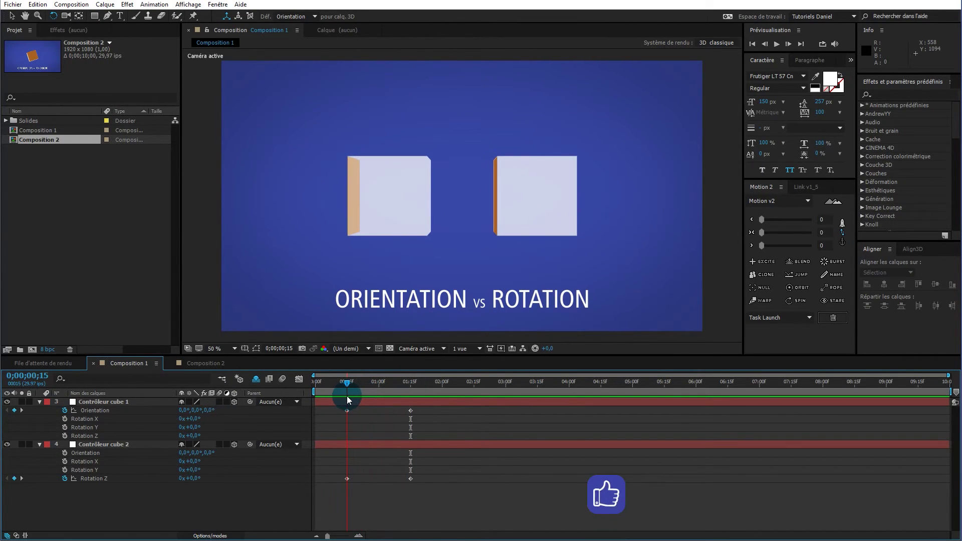